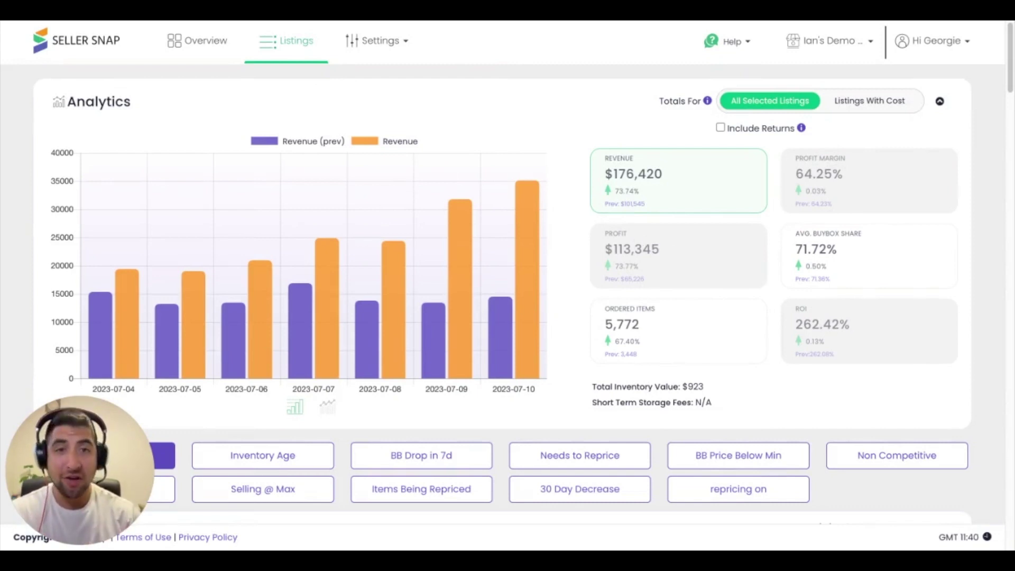
Search the listings for SKU sllrsnp_2170.
scroll(503, 273, down, 10)
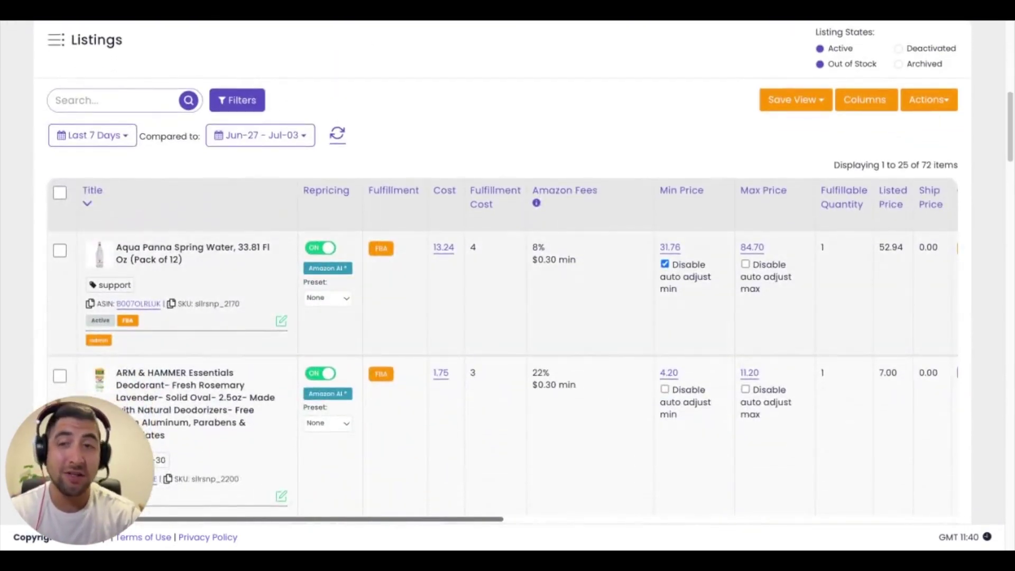
scroll(503, 272, up, 7)
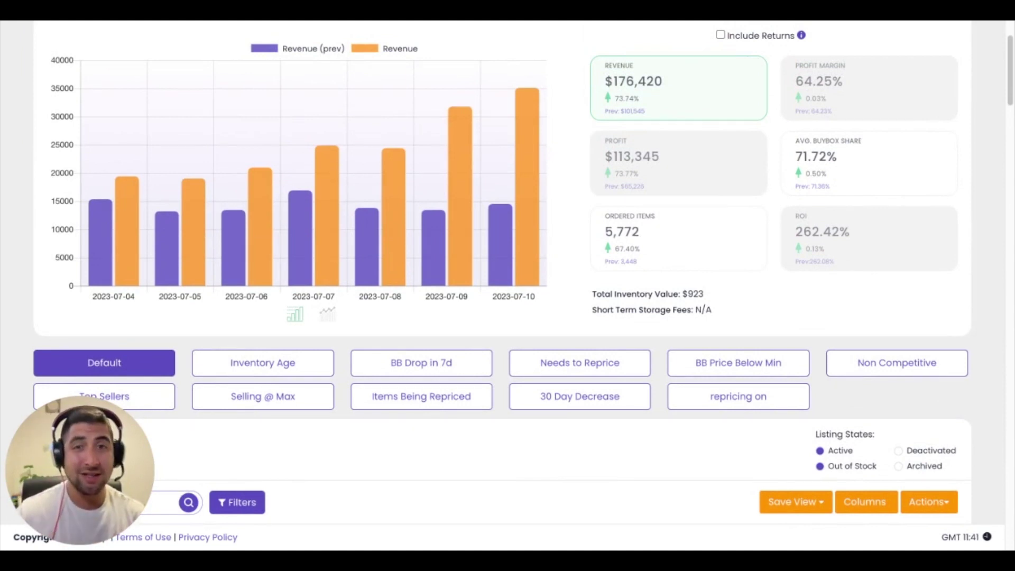
scroll(502, 272, up, 1)
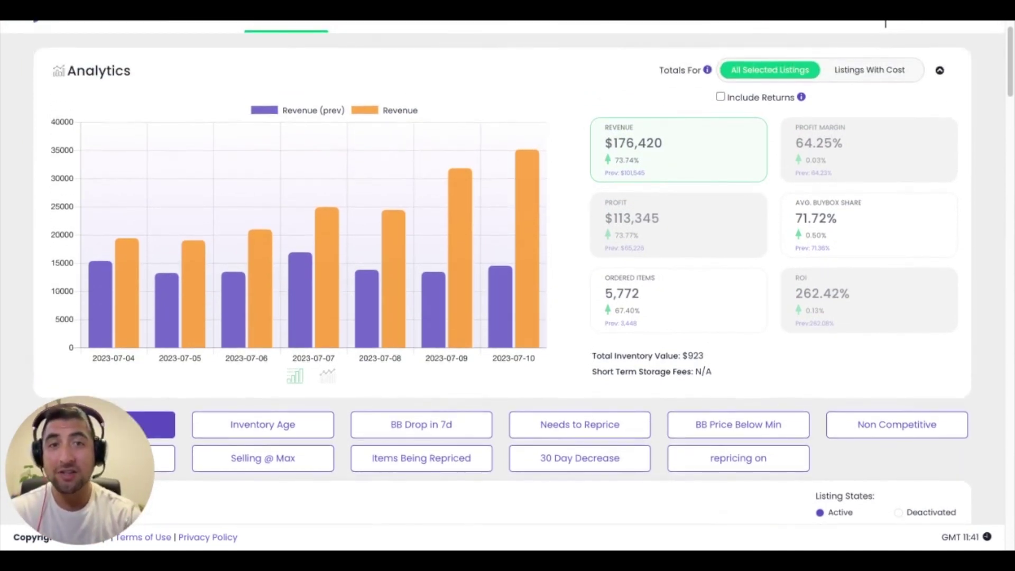
scroll(528, 221, down, 5)
scroll(527, 221, down, 1)
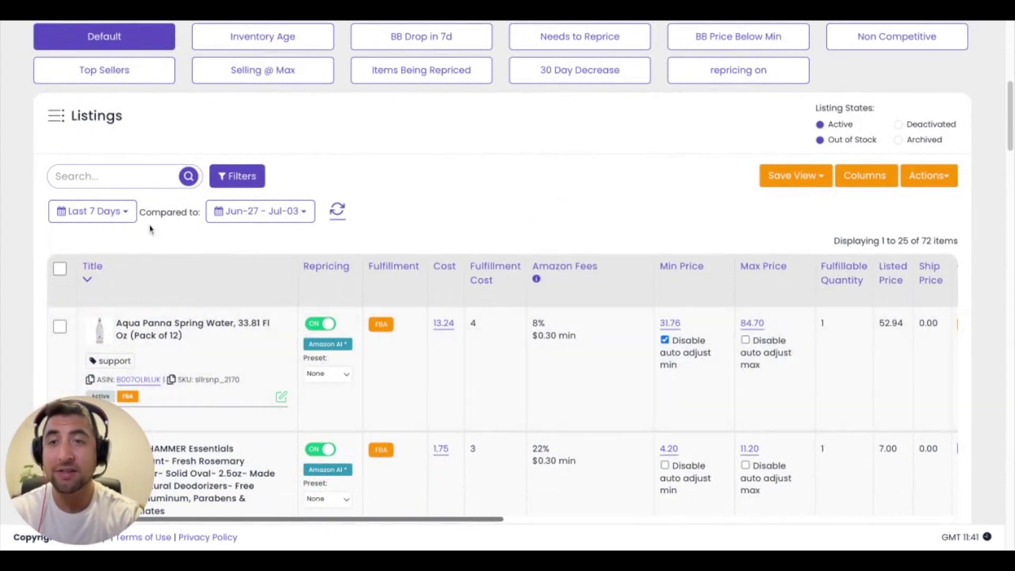
click(134, 180)
text(sllrsnp_2170)
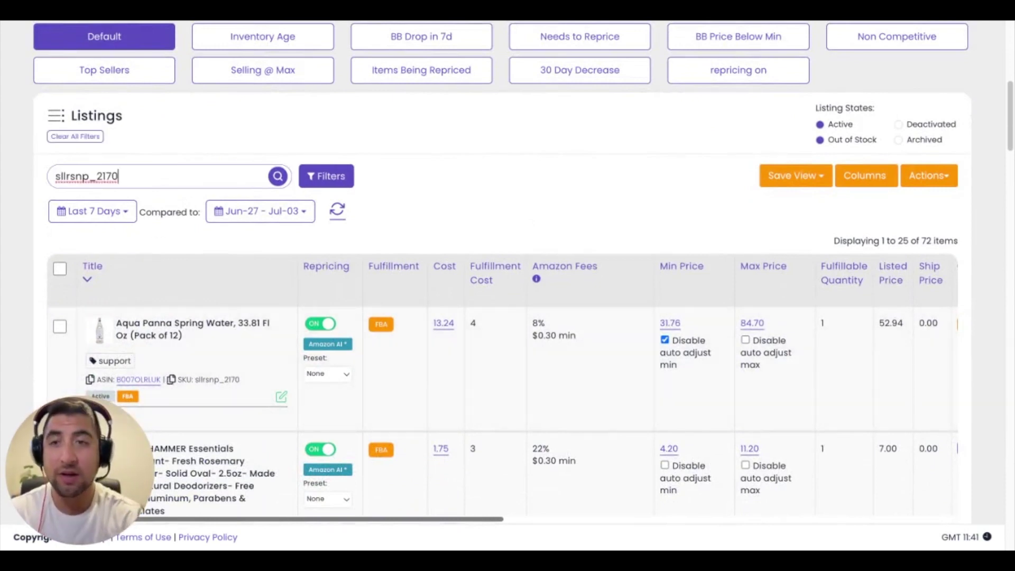
Clear the SKU search so all 72 listings show again.
scroll(256, 204, up, 6)
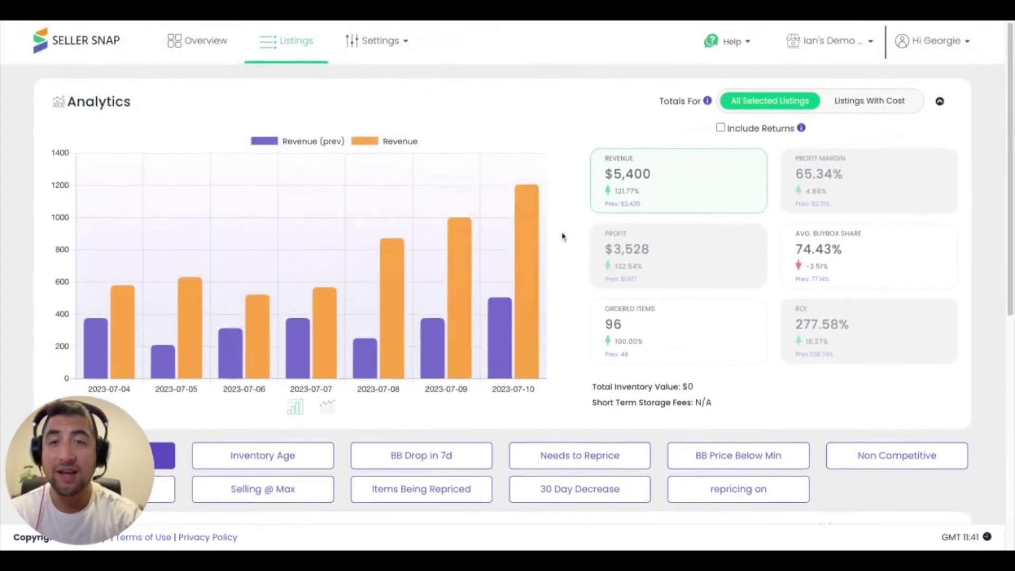
scroll(551, 288, down, 6)
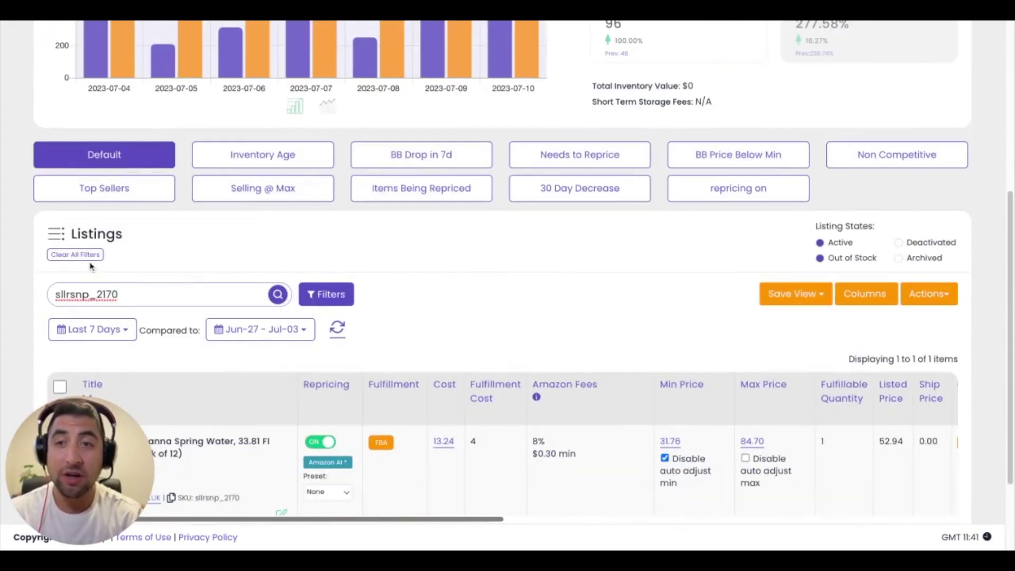
click(89, 259)
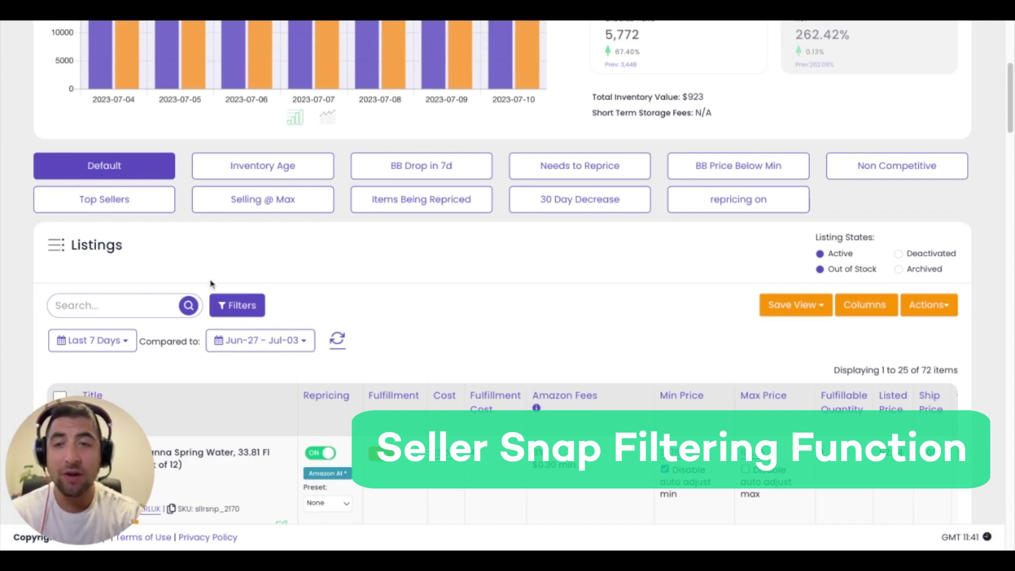
Filter listings to Repriced, Between Min and Max Price, and In Stock.
click(229, 308)
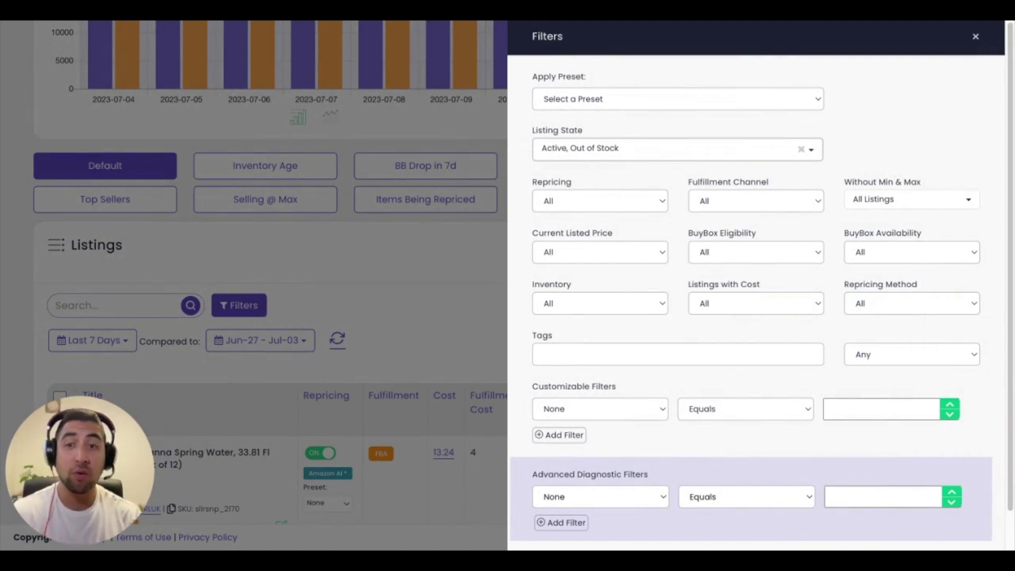
click(564, 210)
click(568, 249)
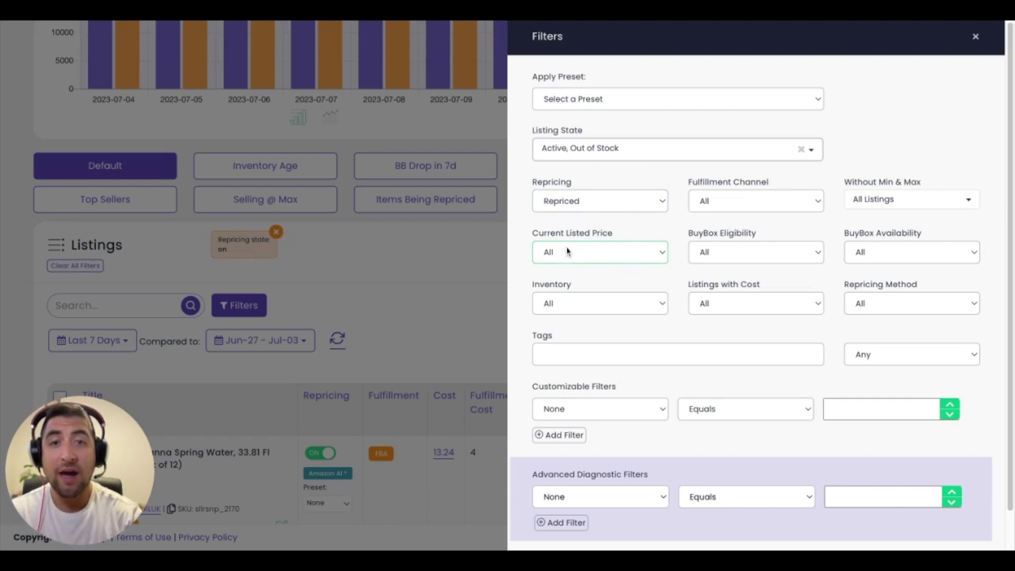
click(585, 305)
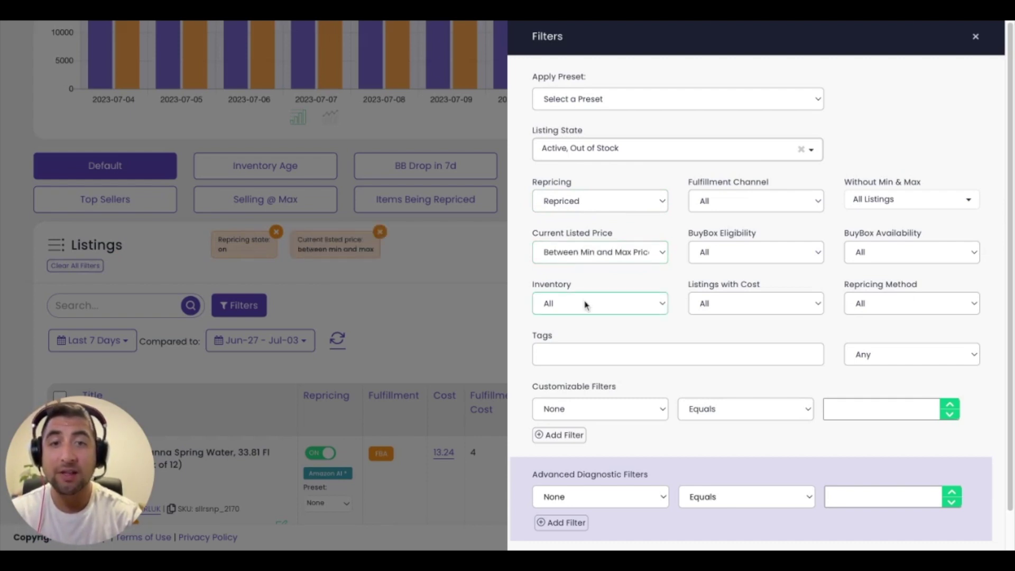
click(603, 322)
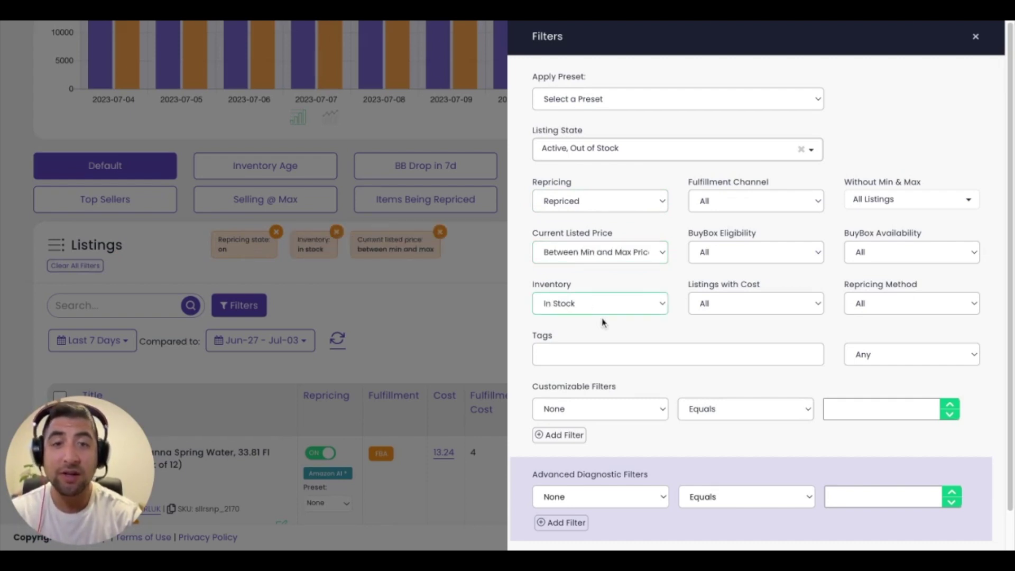
scroll(602, 318, down, 1)
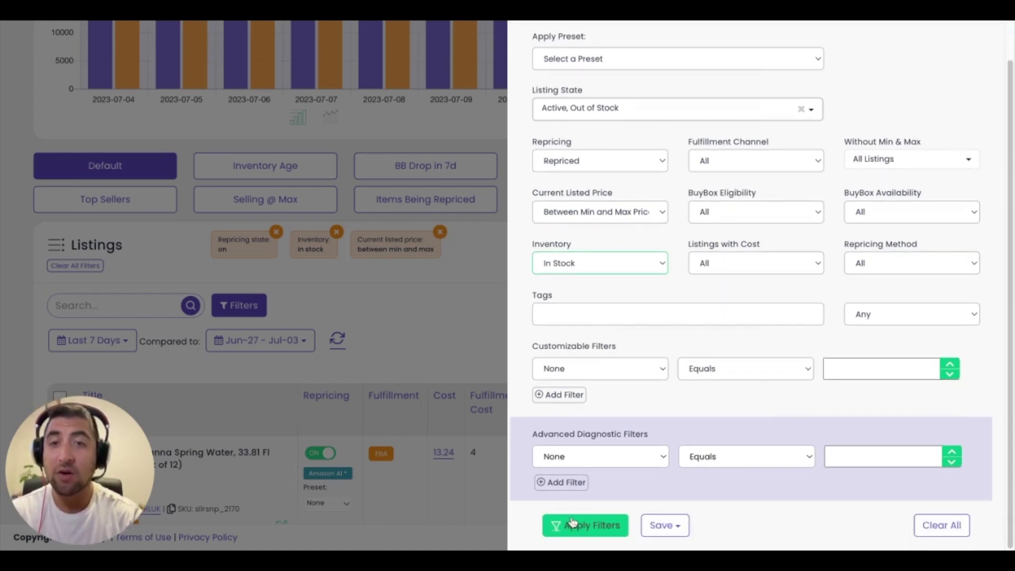
click(572, 524)
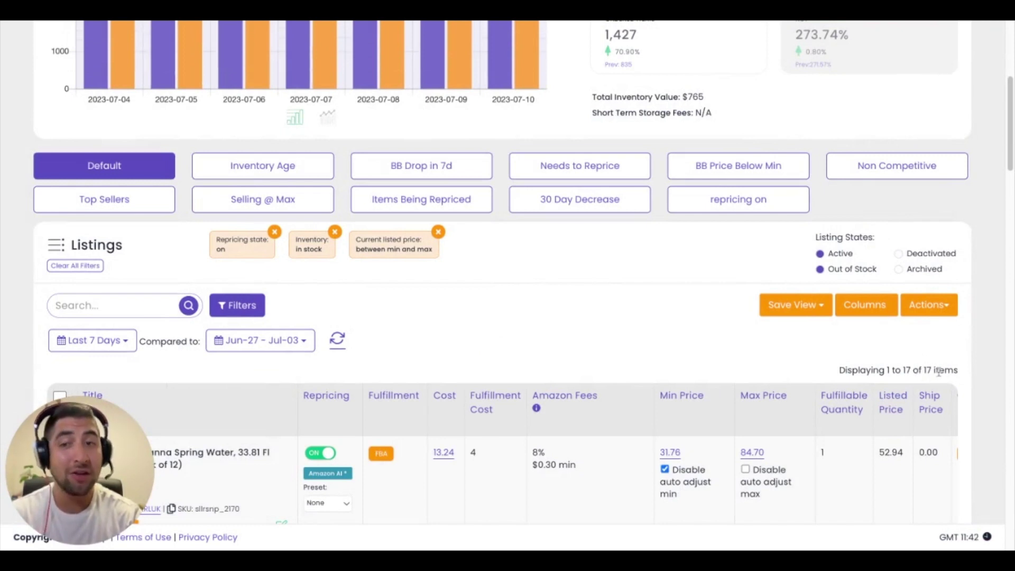
scroll(699, 417, down, 1)
scroll(699, 418, down, 1)
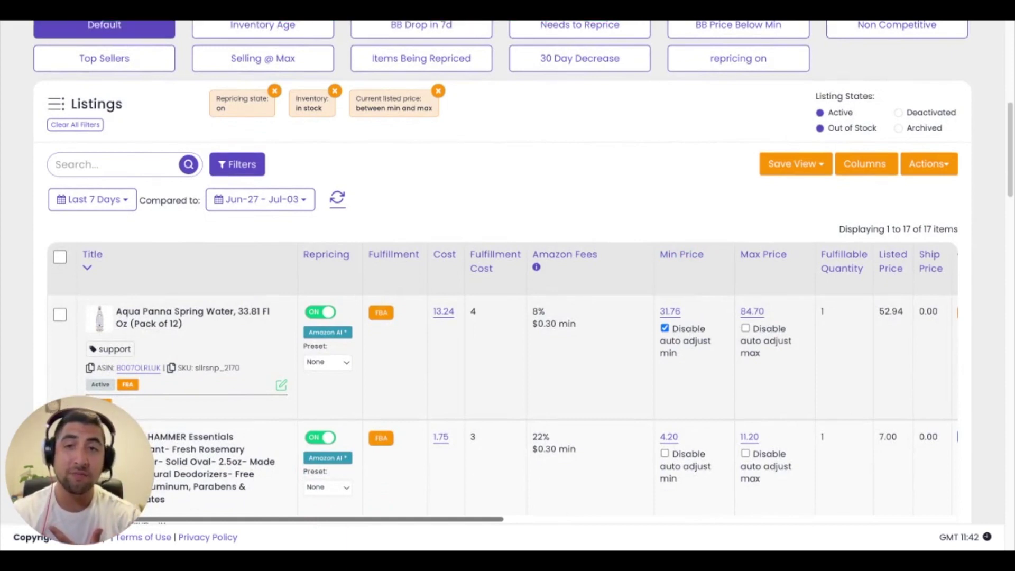
Save the current filter combination as a new preset named 'new2'.
click(256, 172)
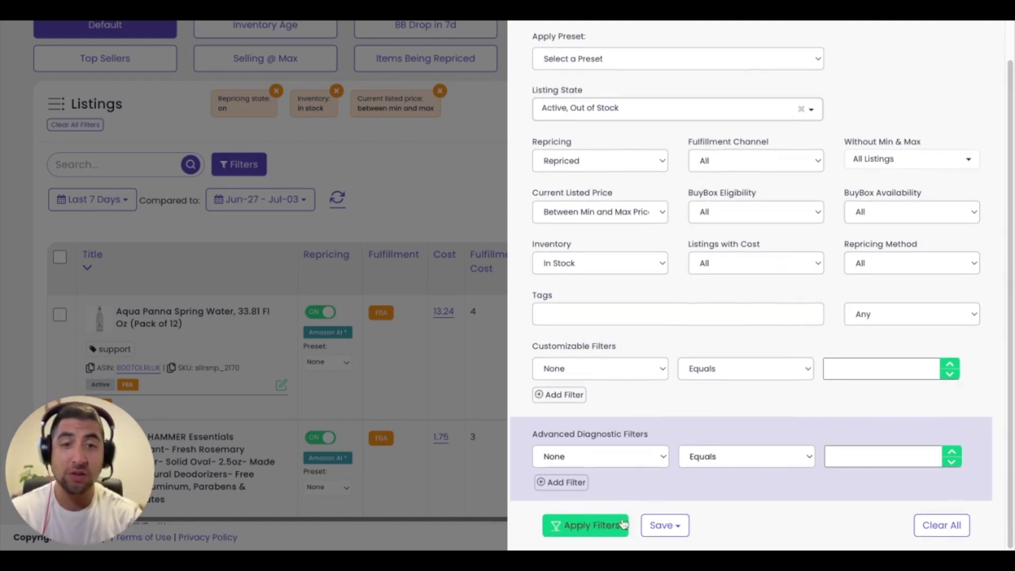
click(654, 531)
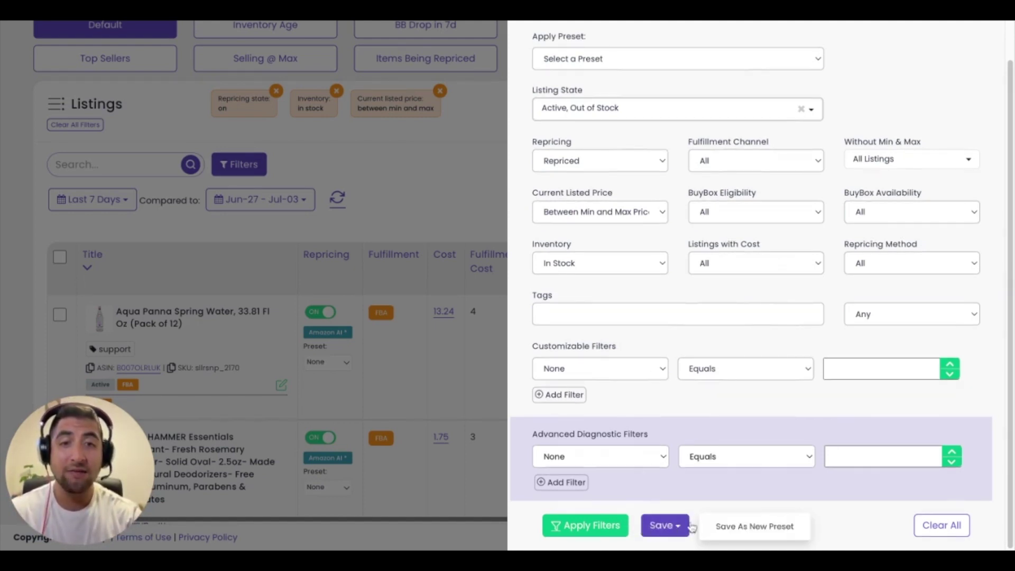
click(738, 526)
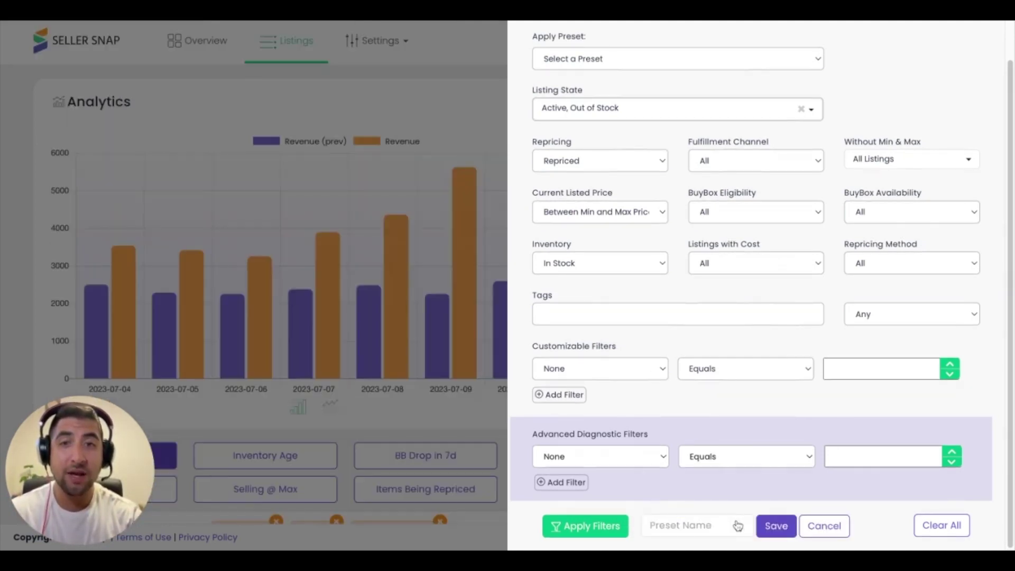
click(692, 533)
text(new2)
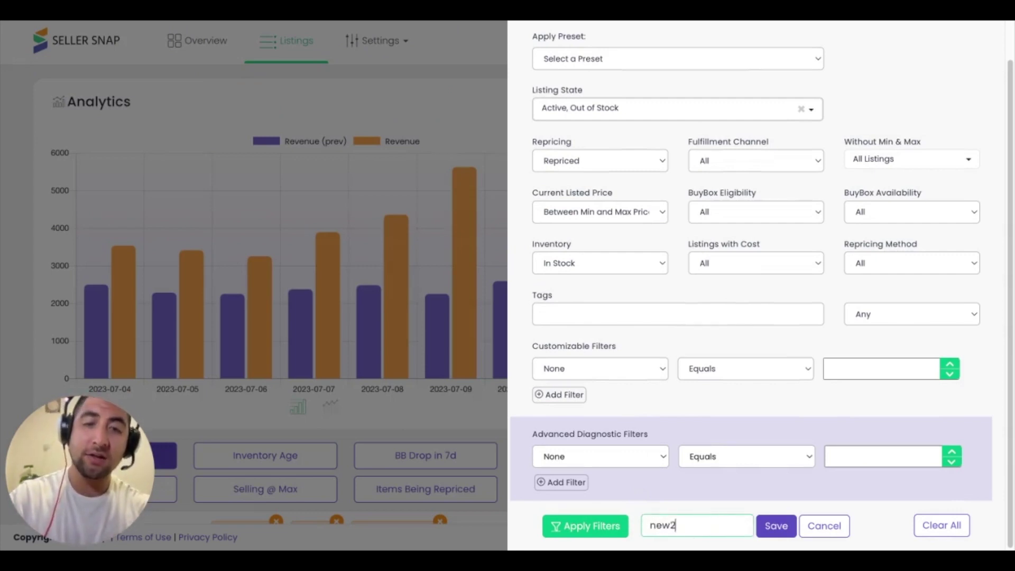
click(777, 537)
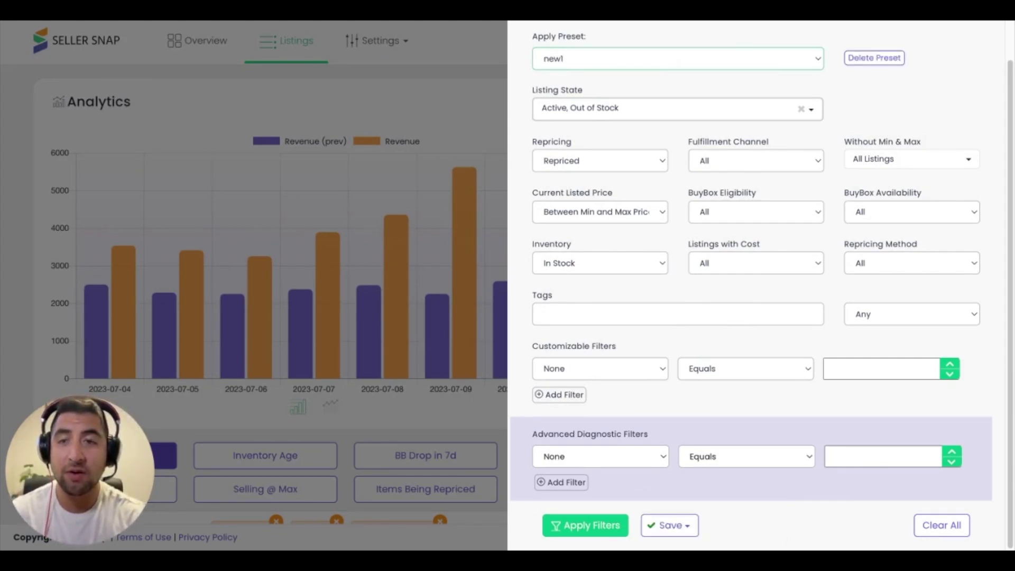
key(Escape)
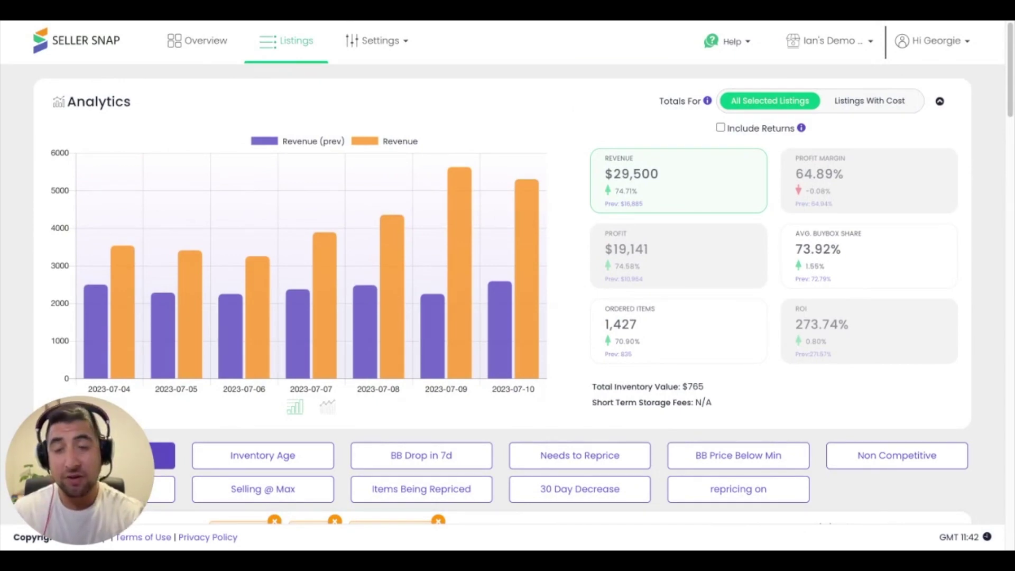
scroll(503, 272, down, 8)
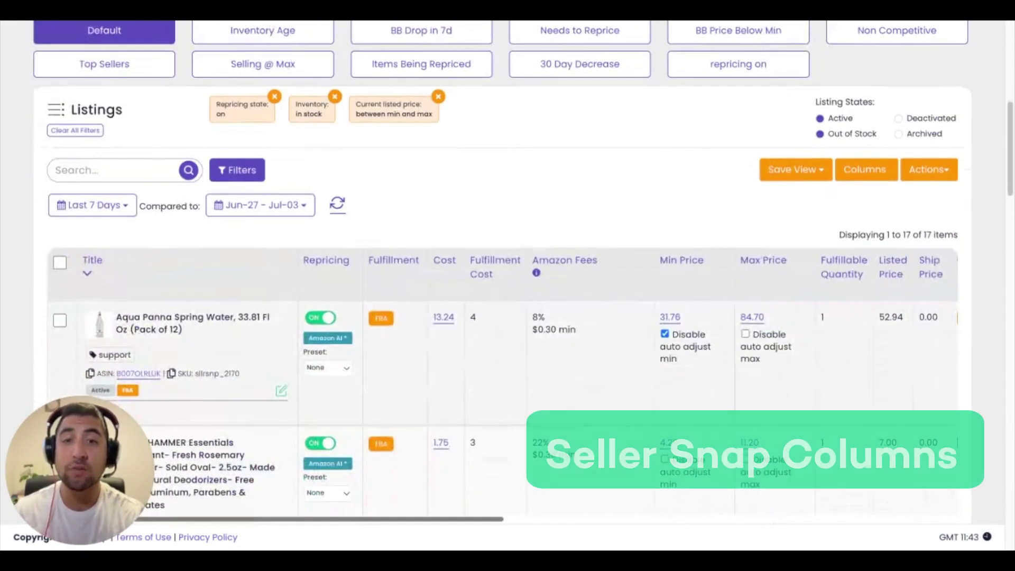
scroll(503, 273, down, 4)
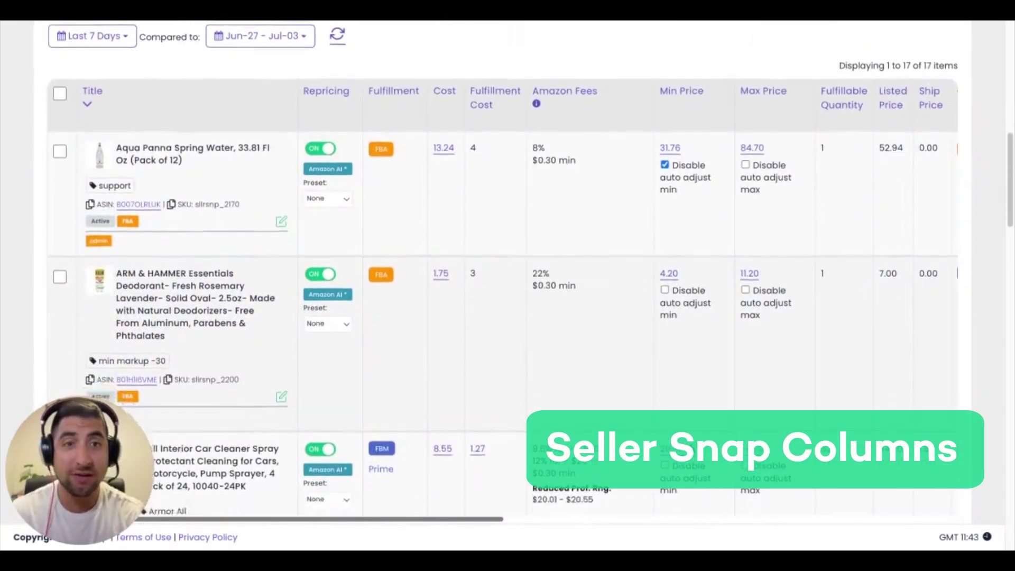
scroll(502, 272, right, 10)
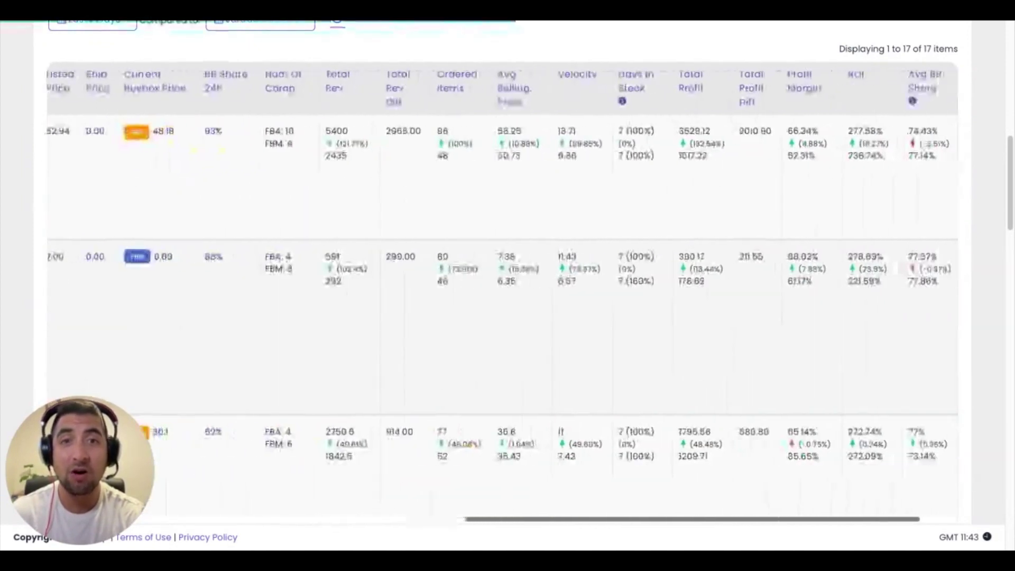
scroll(502, 272, right, 2)
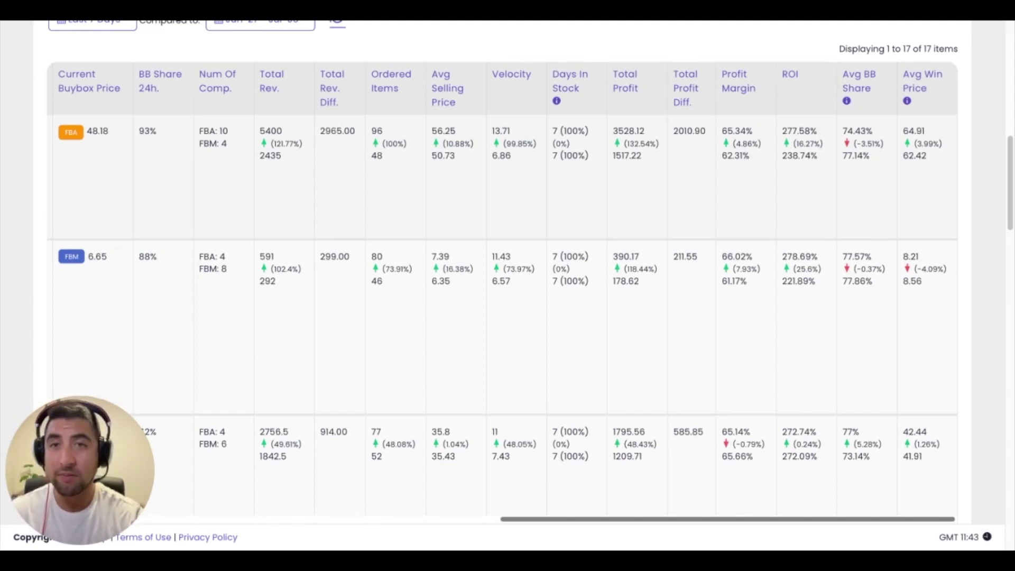
scroll(544, 272, up, 10)
scroll(545, 272, down, 8)
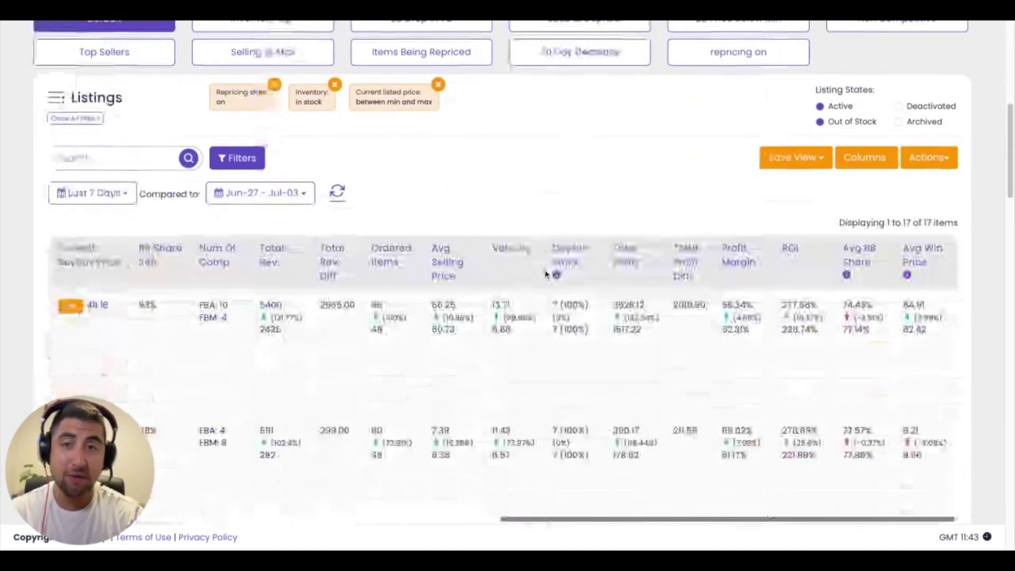
scroll(547, 273, down, 2)
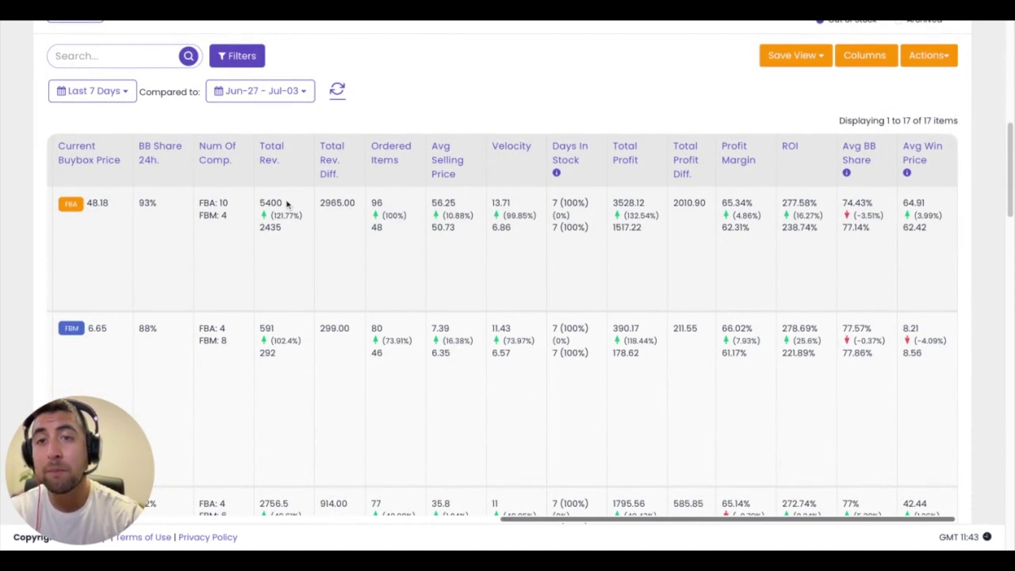
click(113, 101)
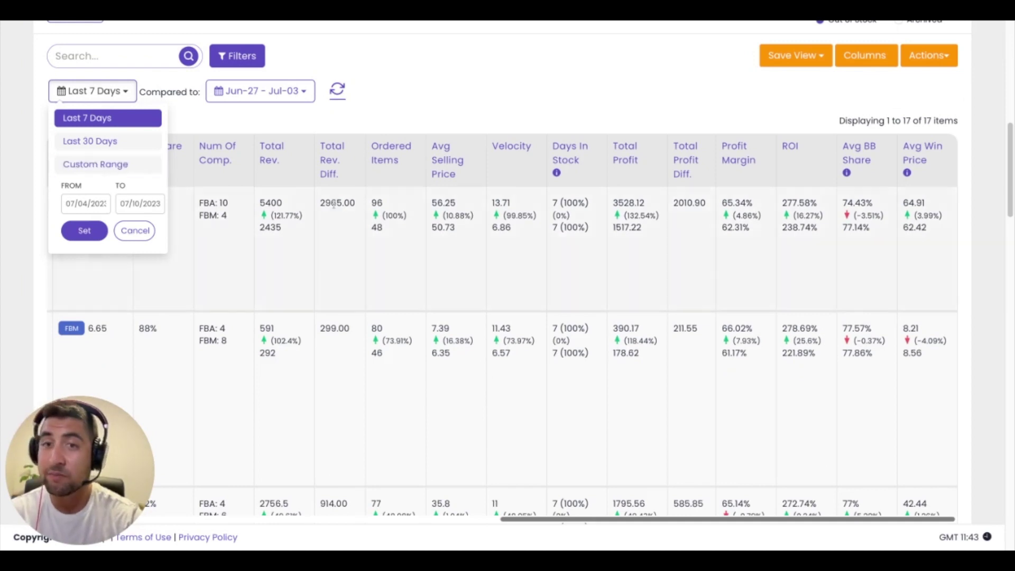
click(291, 216)
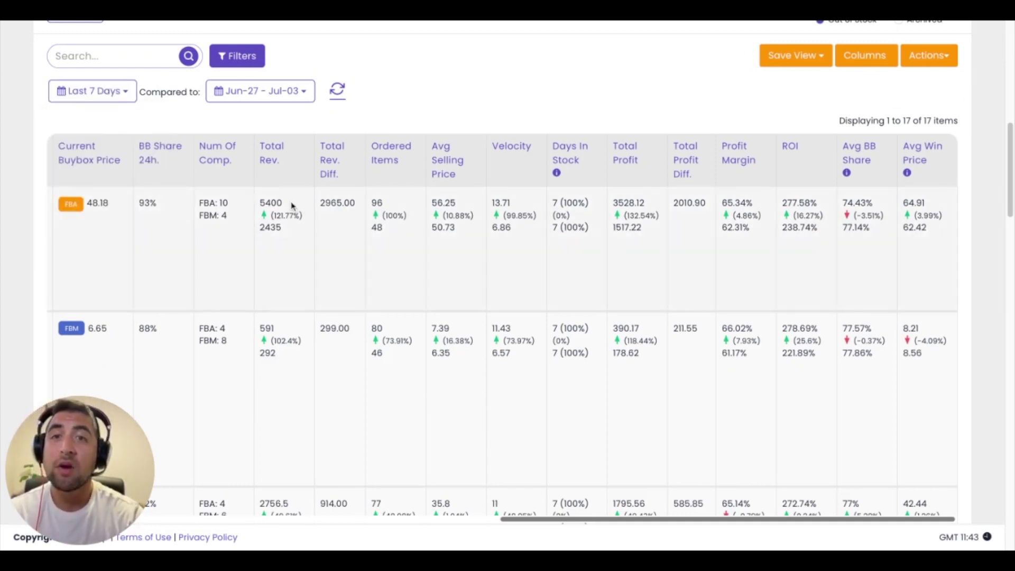
drag(292, 205, 259, 205)
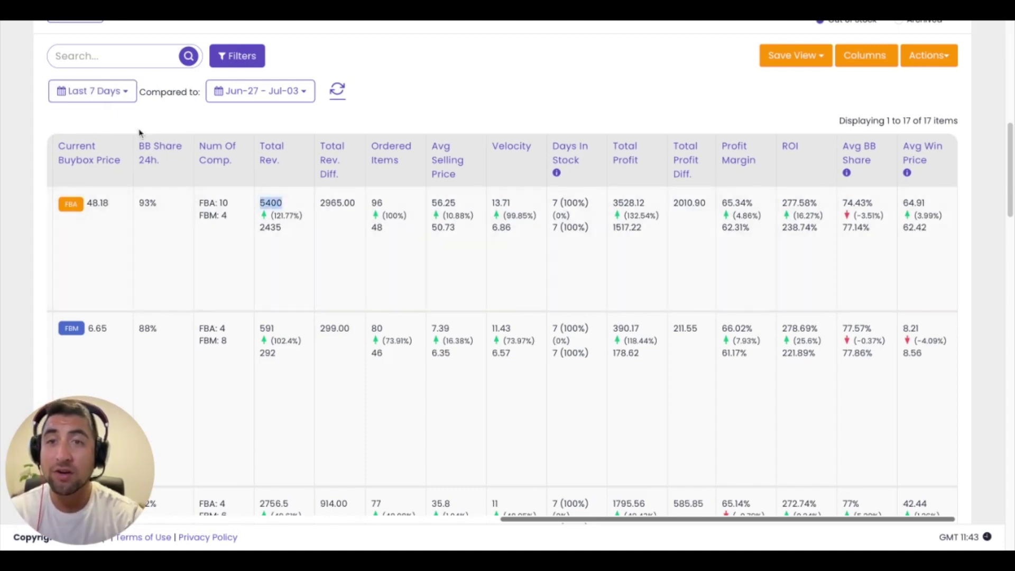
drag(284, 236, 262, 233)
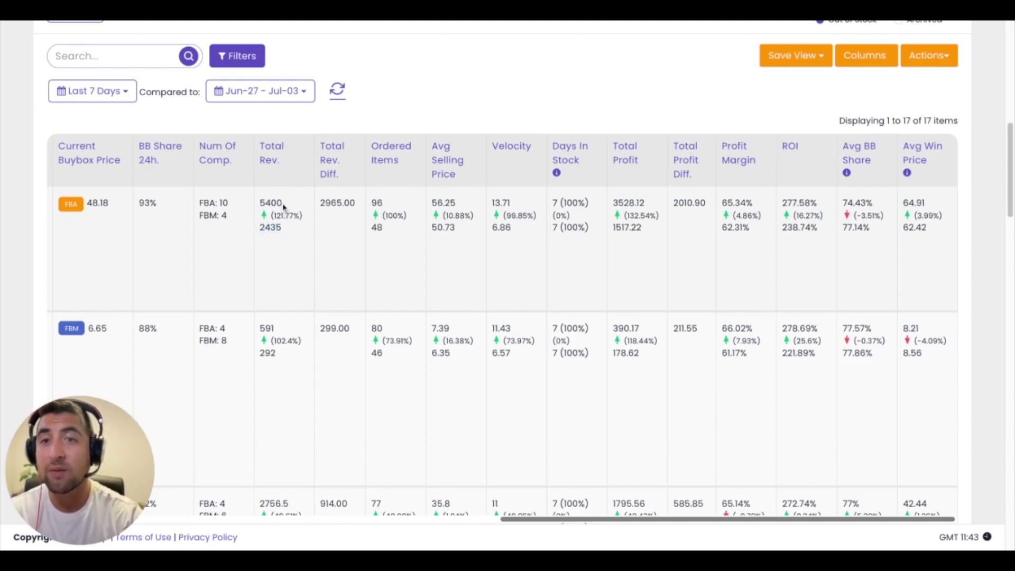
drag(284, 207, 258, 204)
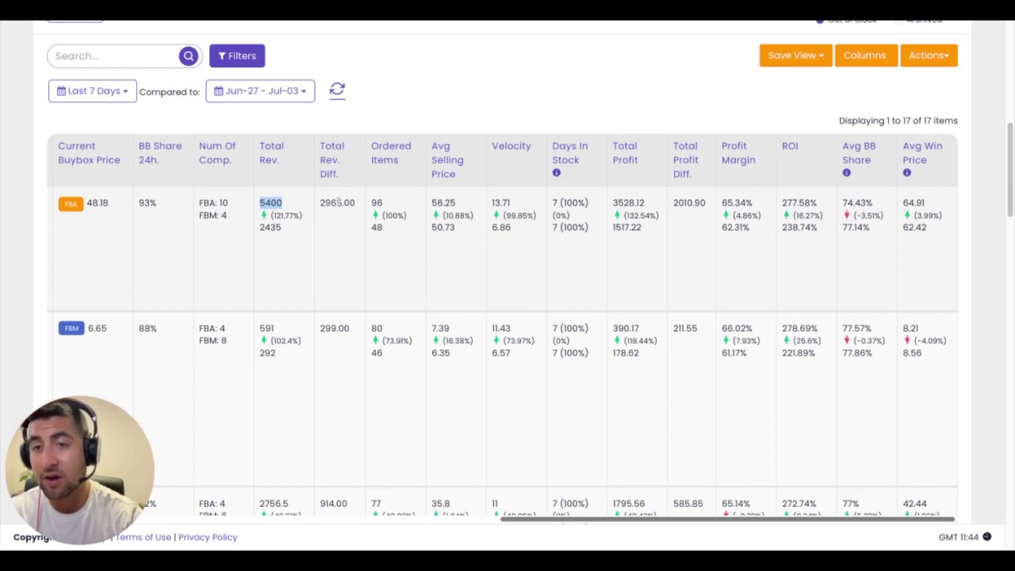
scroll(344, 212, up, 1)
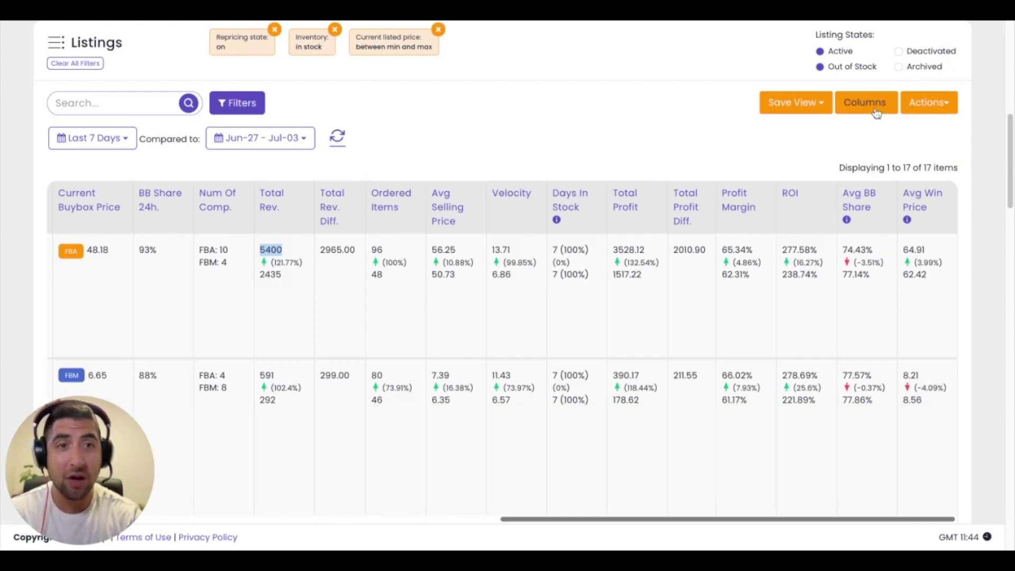
Open the listings column chooser and select the Repricing through Fulfillment Cost fields.
click(877, 114)
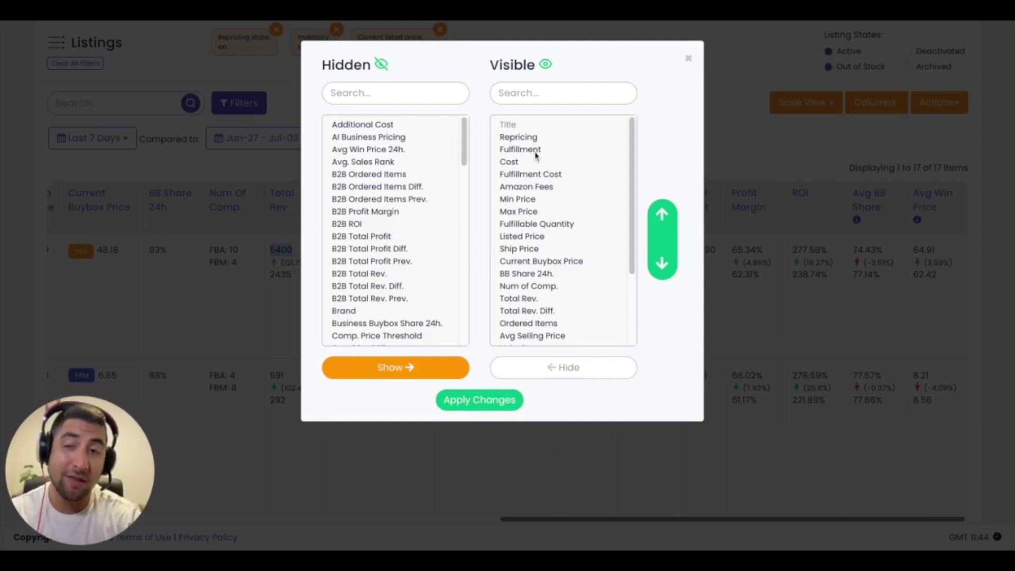
drag(519, 137, 530, 174)
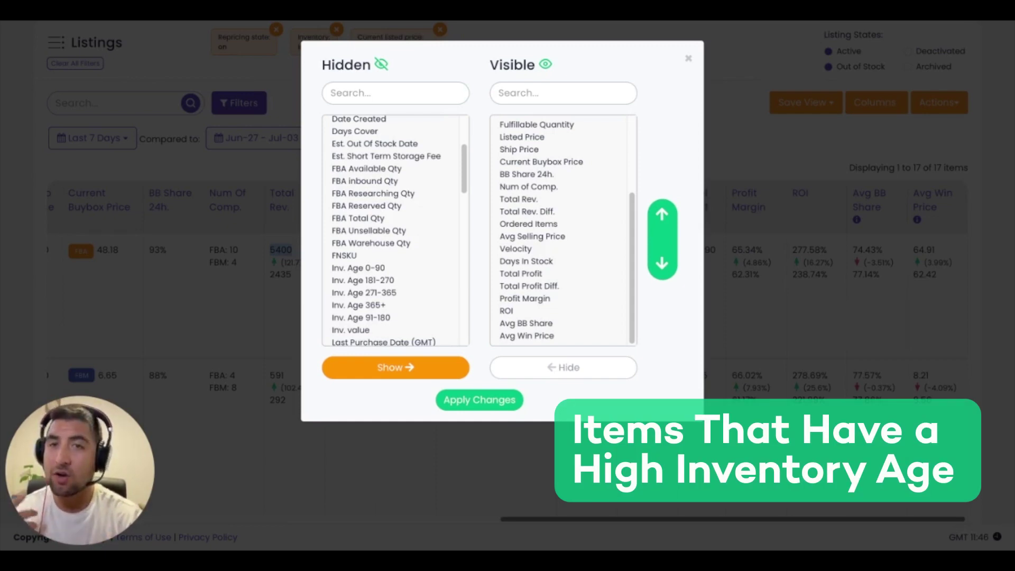
Show the hidden Inv. Age 0-90 through 91-180 columns.
click(386, 268)
key(shift+Down)
key(shift+Down)
key(shift+Down)
key(shift+Down)
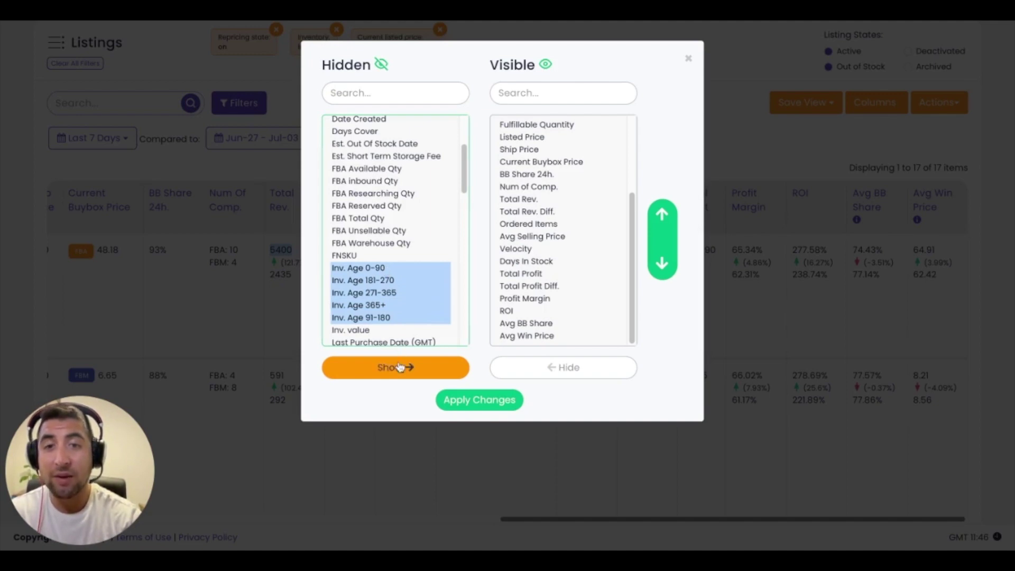
click(400, 368)
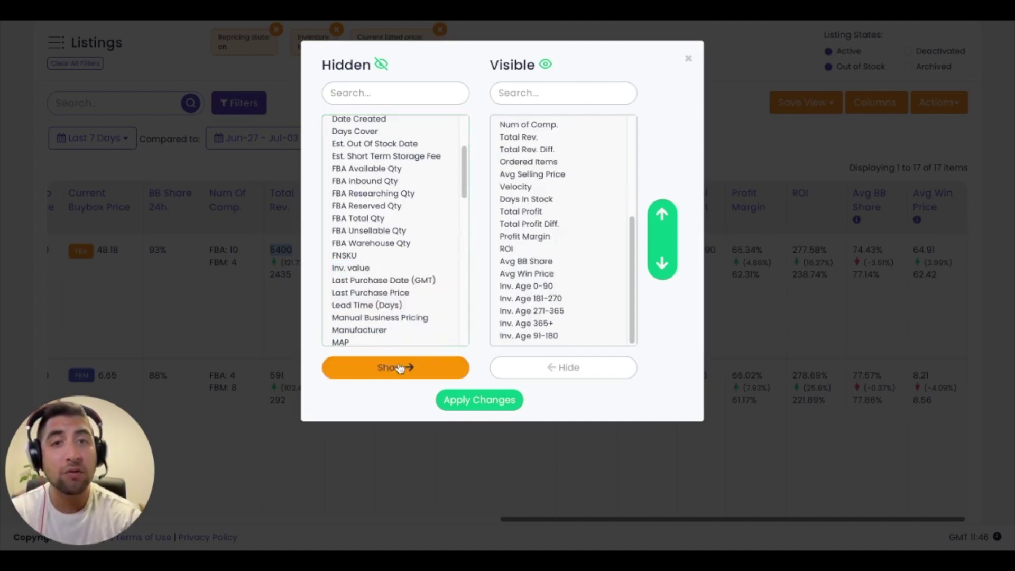
Move the five Inv. Age columns to the front and apply the layout.
click(566, 286)
key(shift+End)
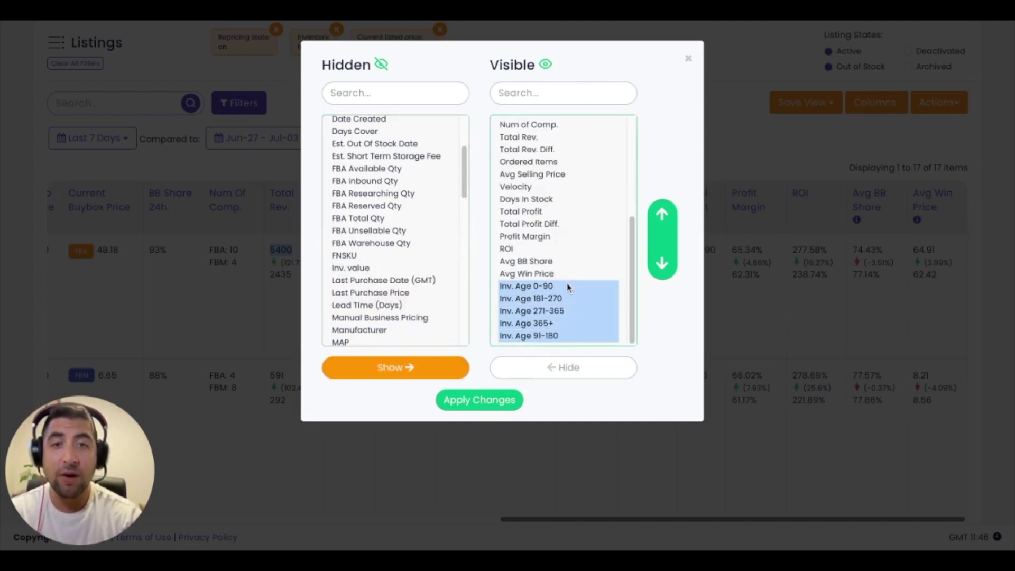
click(662, 222)
click(662, 225)
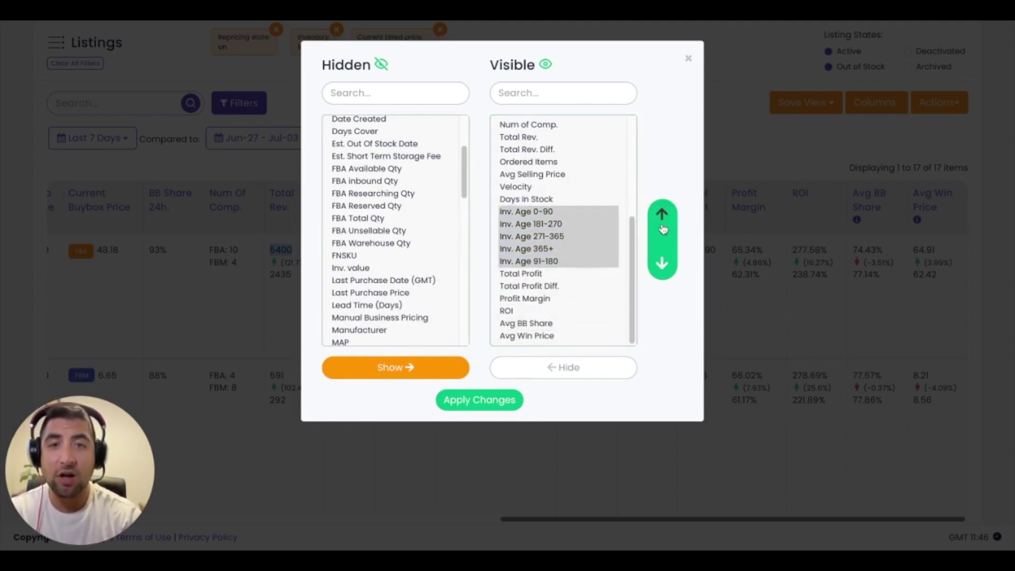
click(663, 228)
click(663, 229)
click(664, 229)
click(663, 228)
click(663, 228)
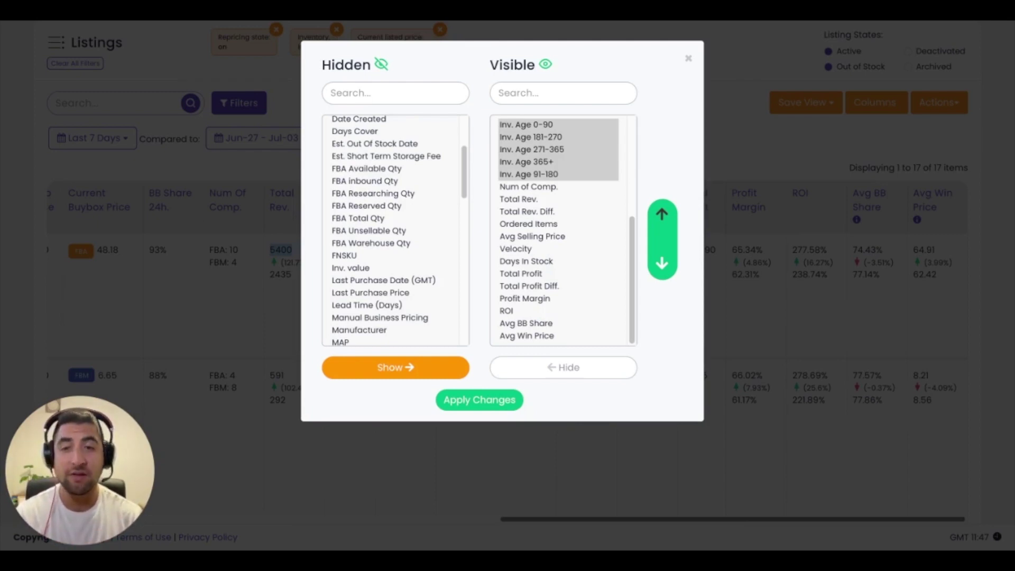
key(Escape)
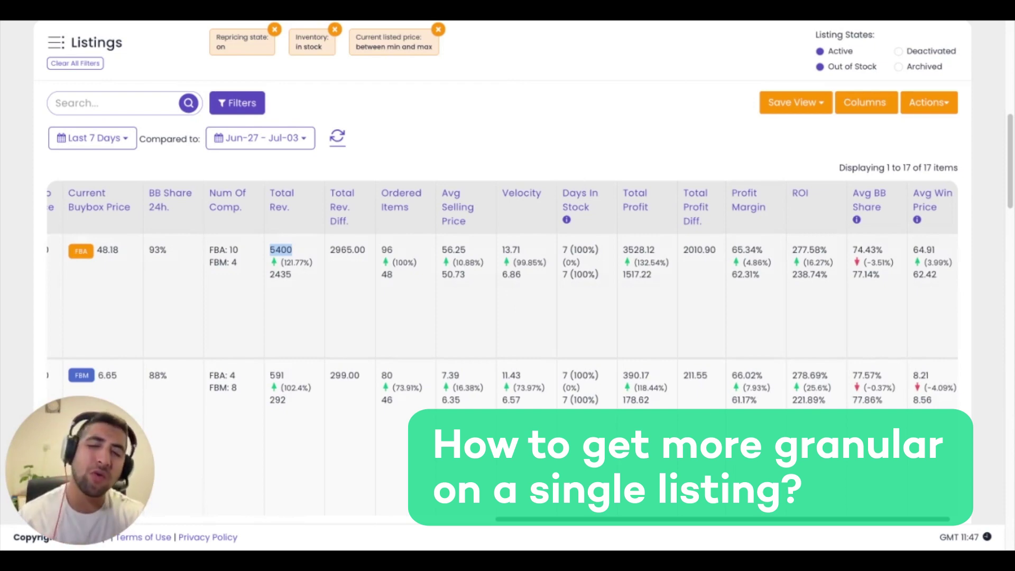
scroll(502, 317, left, 5)
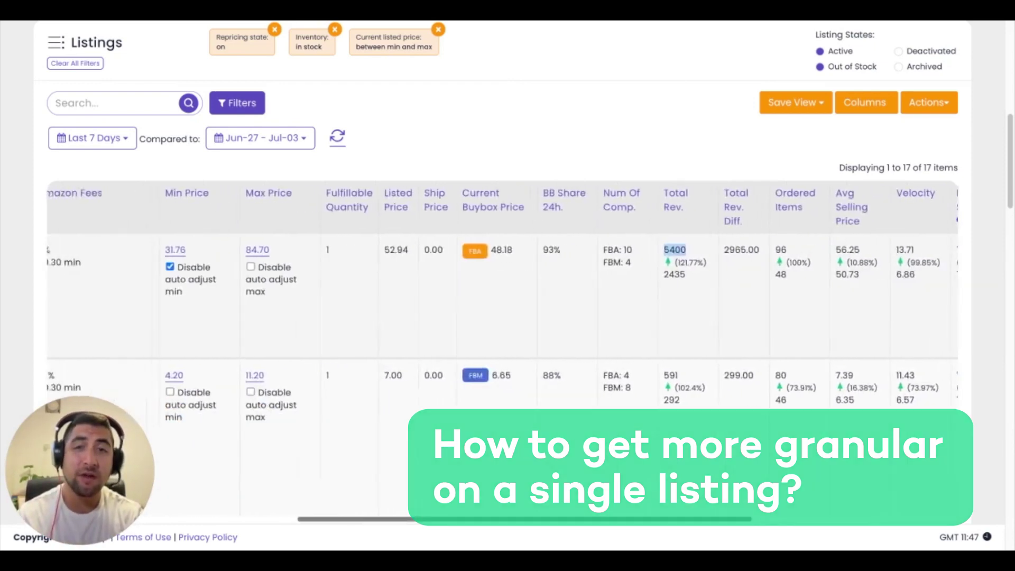
scroll(502, 275, up, 8)
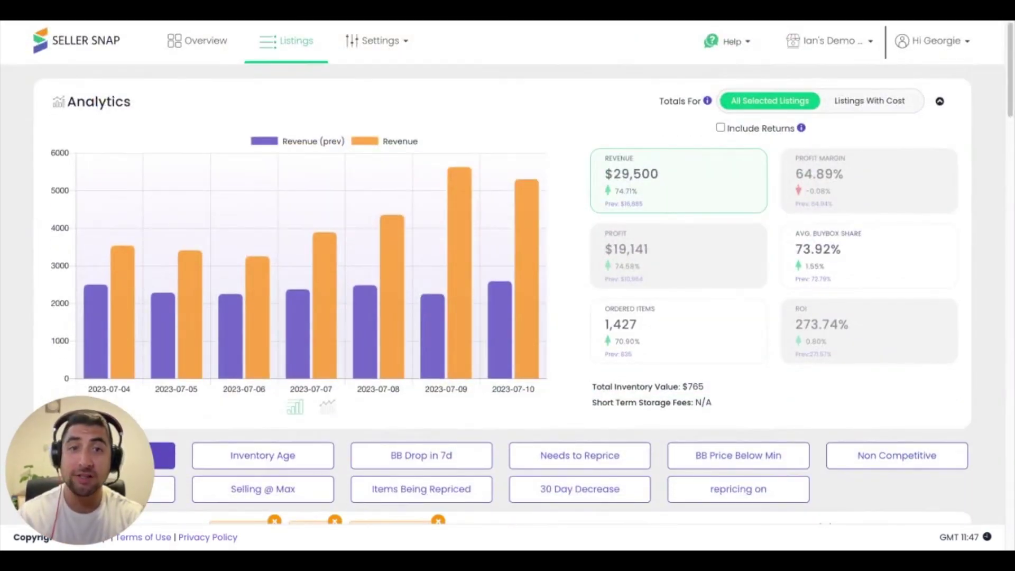
scroll(508, 272, down, 10)
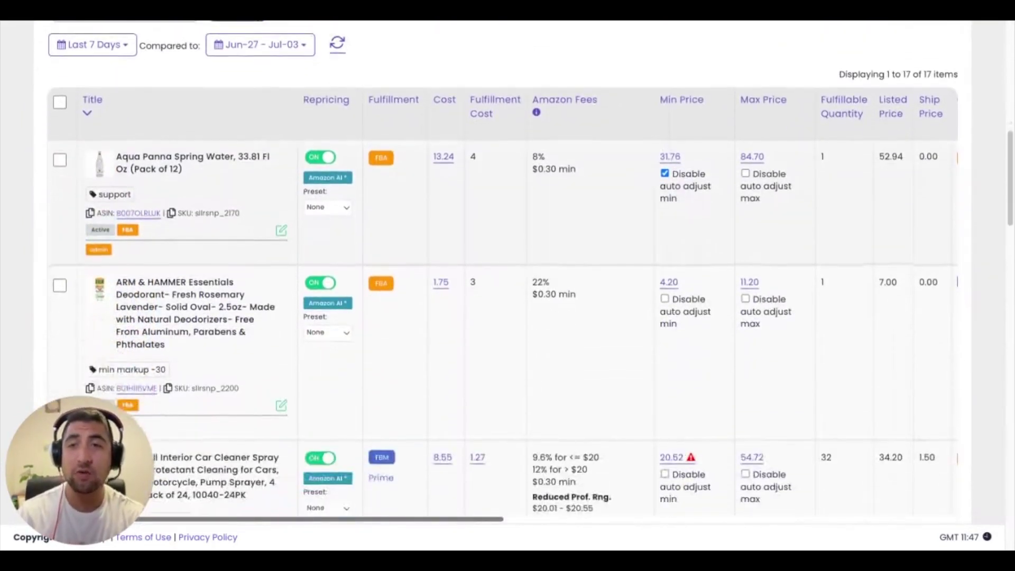
View the Aqua Panna Spring Water listing's Analytics tab with revenue, profit and daily chart.
click(282, 232)
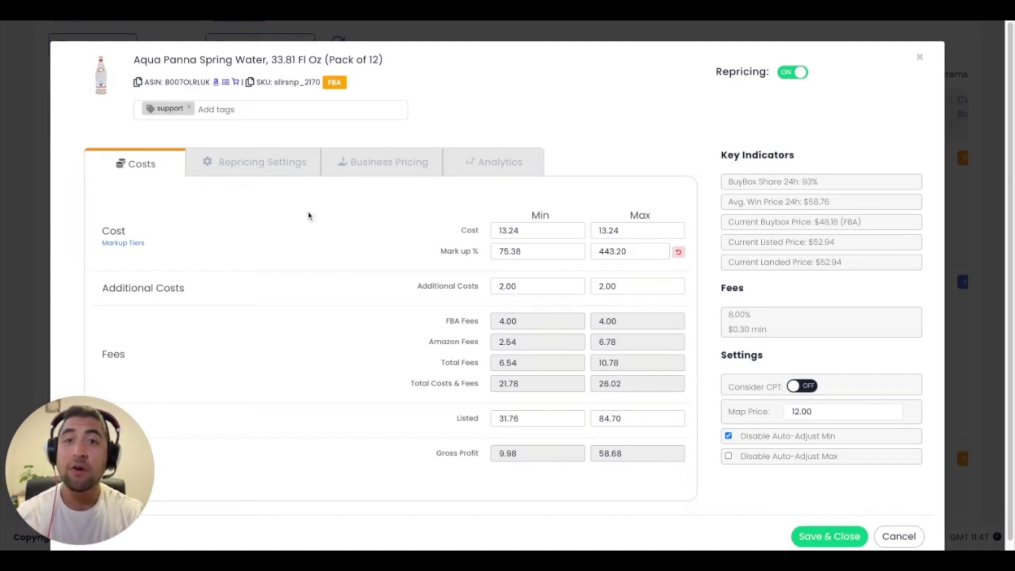
click(468, 165)
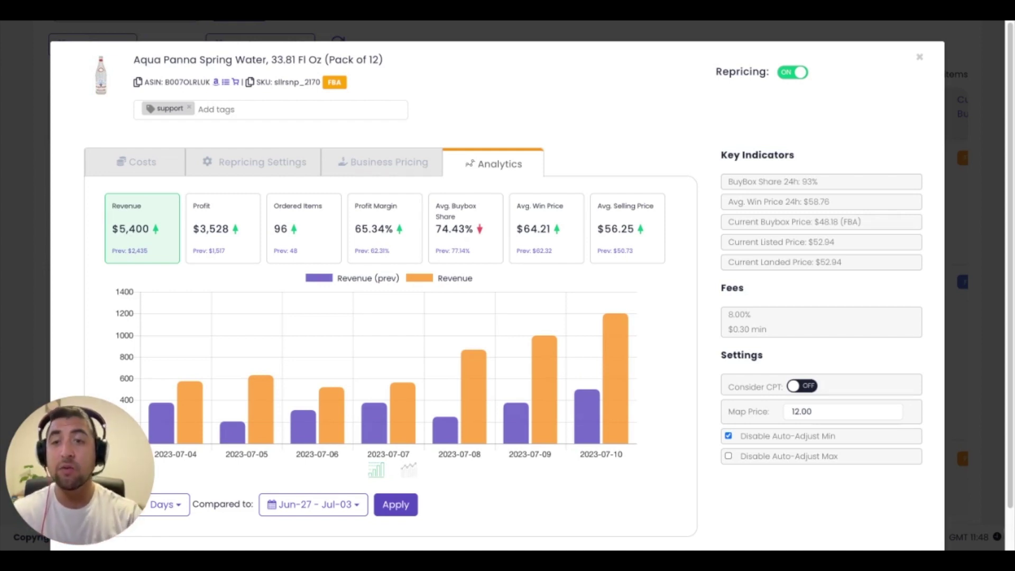
scroll(335, 478, down, 1)
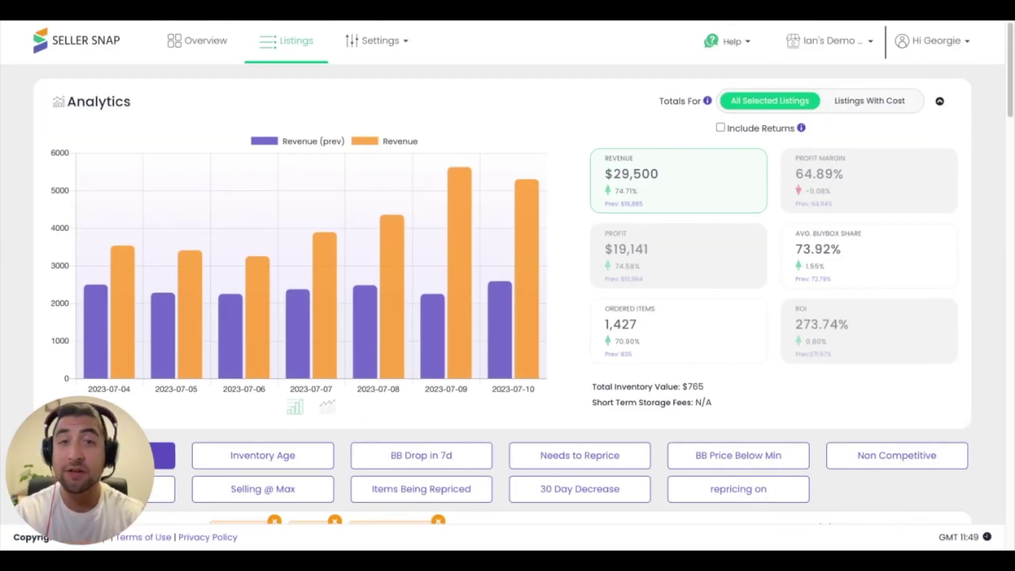
Open the Help menu showing Contact Support and other help options.
click(727, 47)
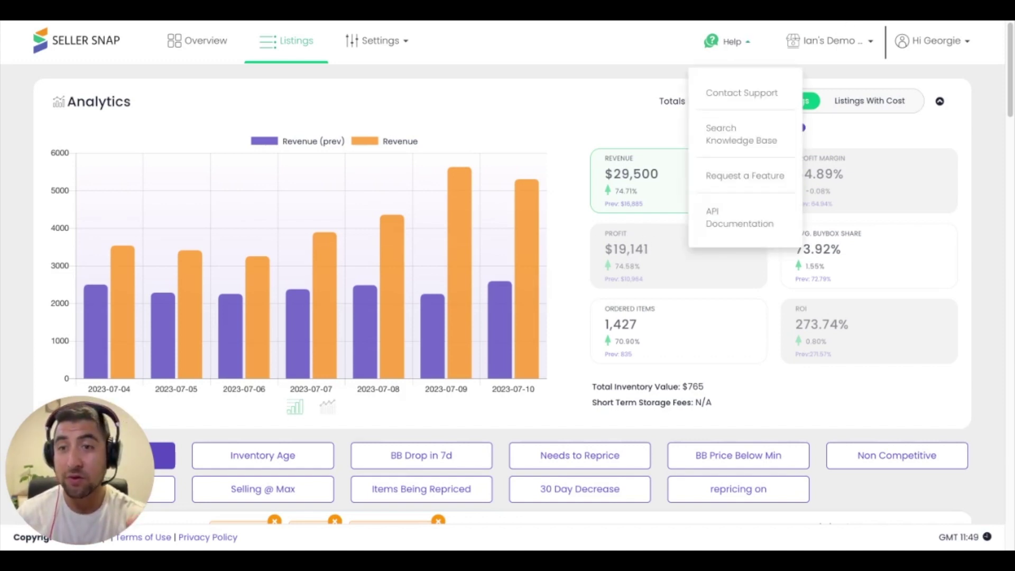